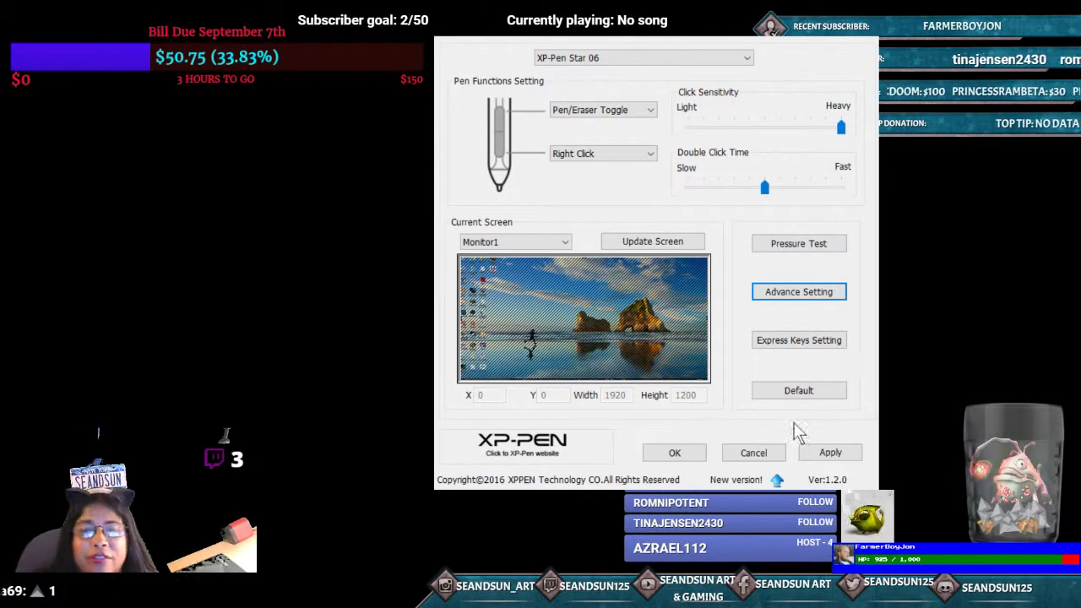
{"action": "left_click", "coordinate": [830, 344]}
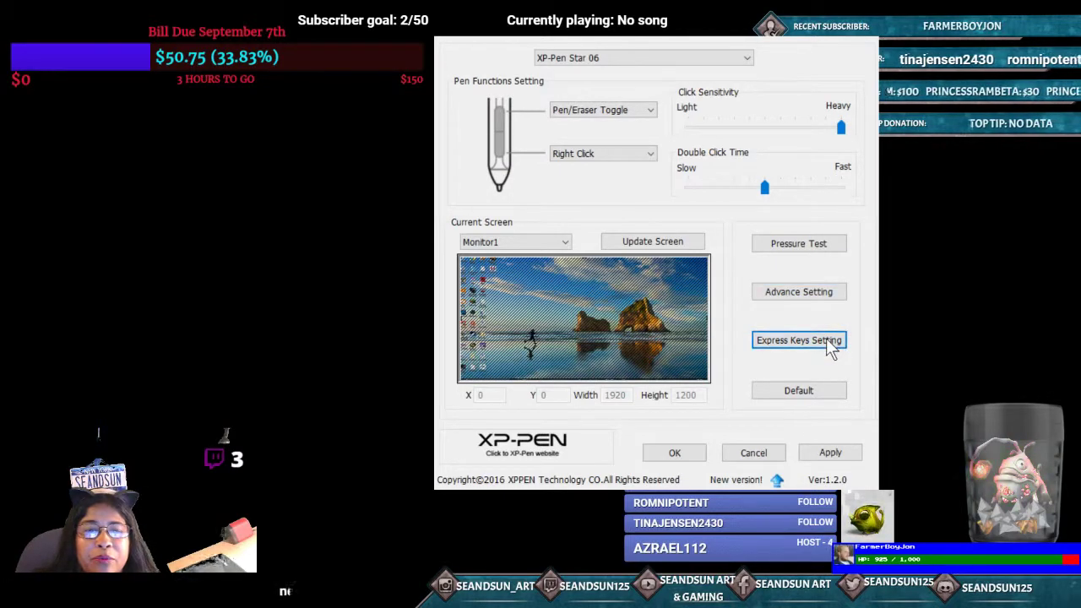